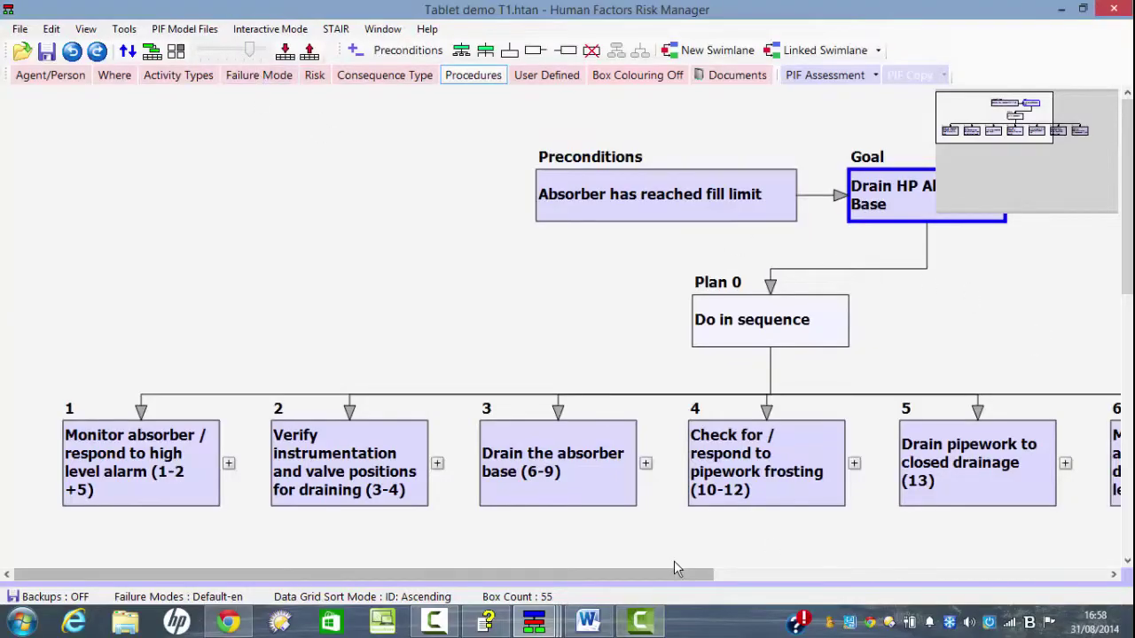
Step: Look over the top-level tasks under Drain HP Absorber Base and expand the subtasks of task 1, Monitor absorber / respond to high level alarm
left_click_drag(686, 575, 816, 572)
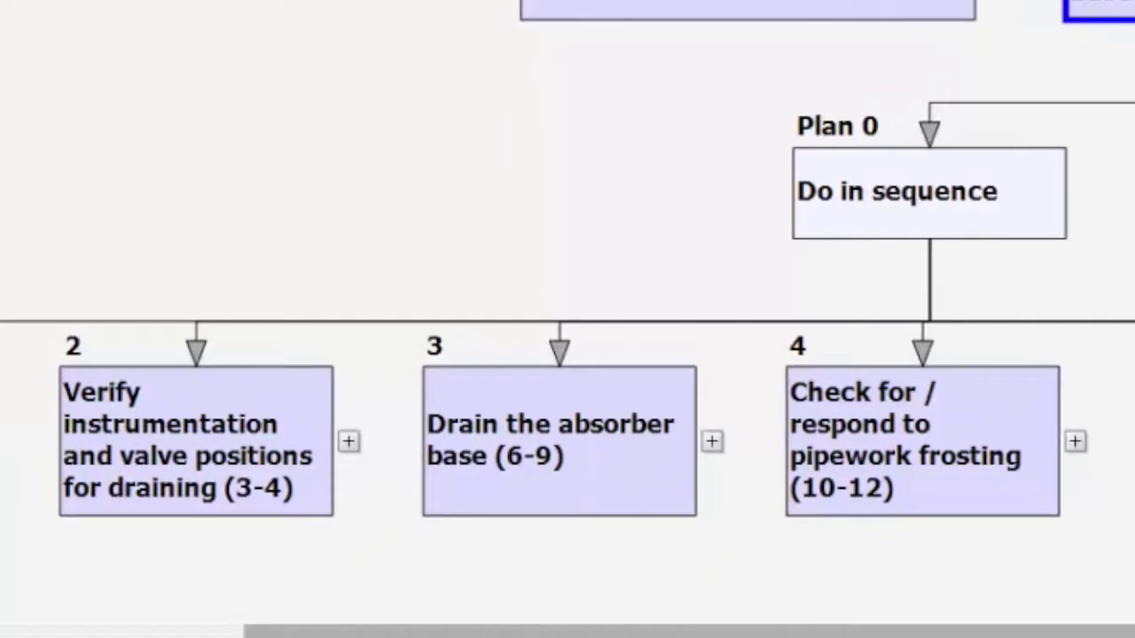
left_click_drag(537, 630, 222, 617)
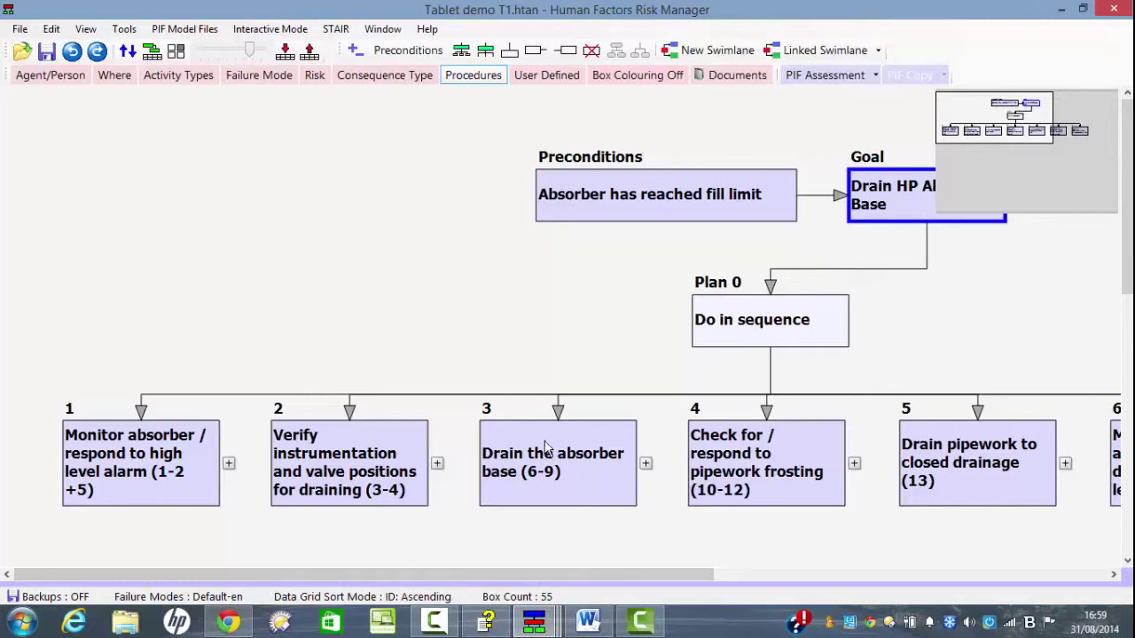
left_click_drag(504, 571, 545, 572)
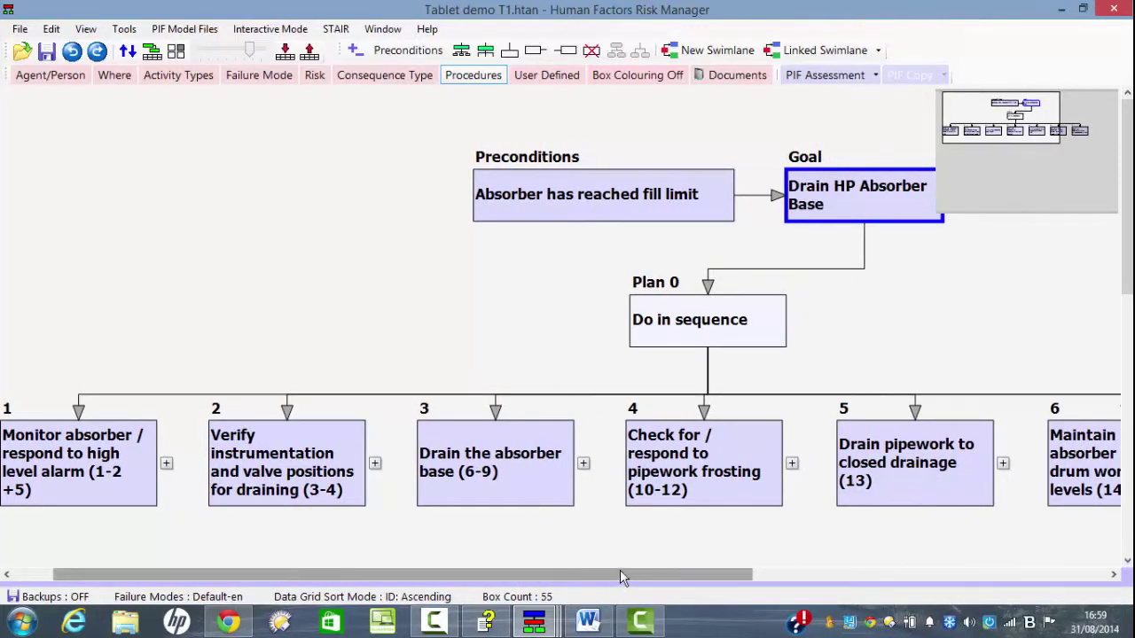
left_click_drag(619, 569, 521, 560)
left_click_drag(590, 534, 484, 529)
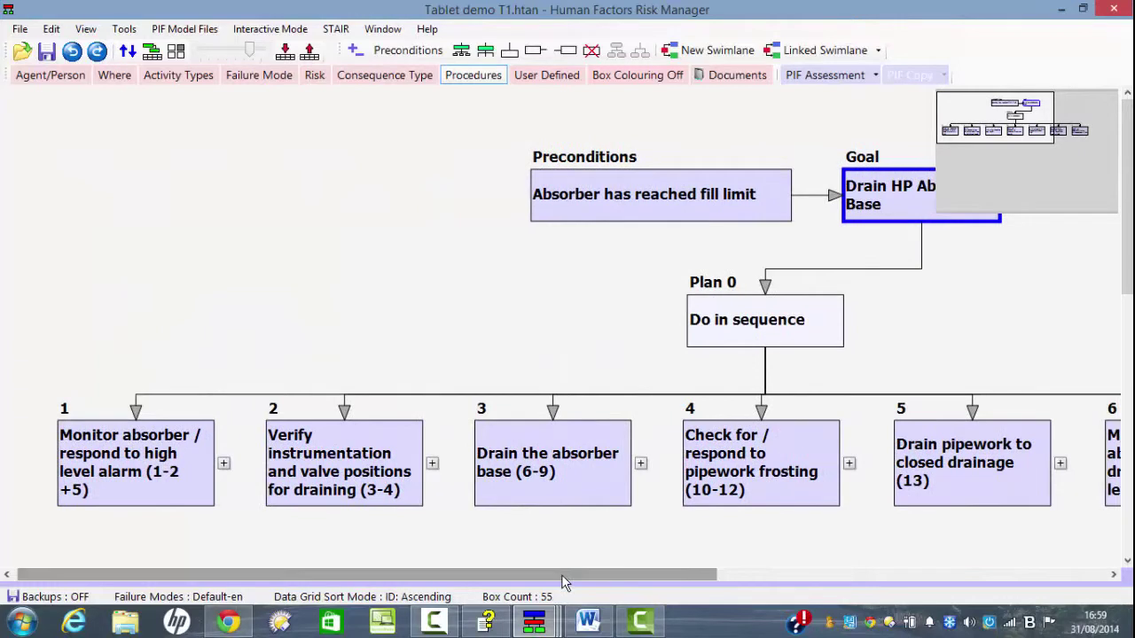
left_click_drag(561, 571, 671, 523)
left_click_drag(654, 578, 501, 555)
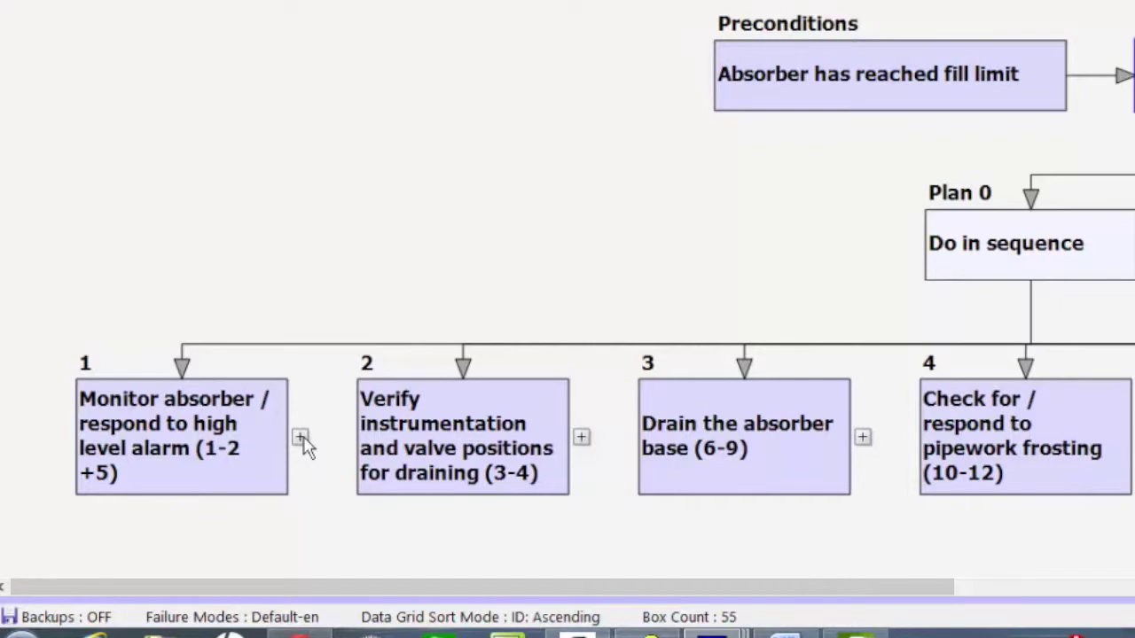
left_click(301, 438)
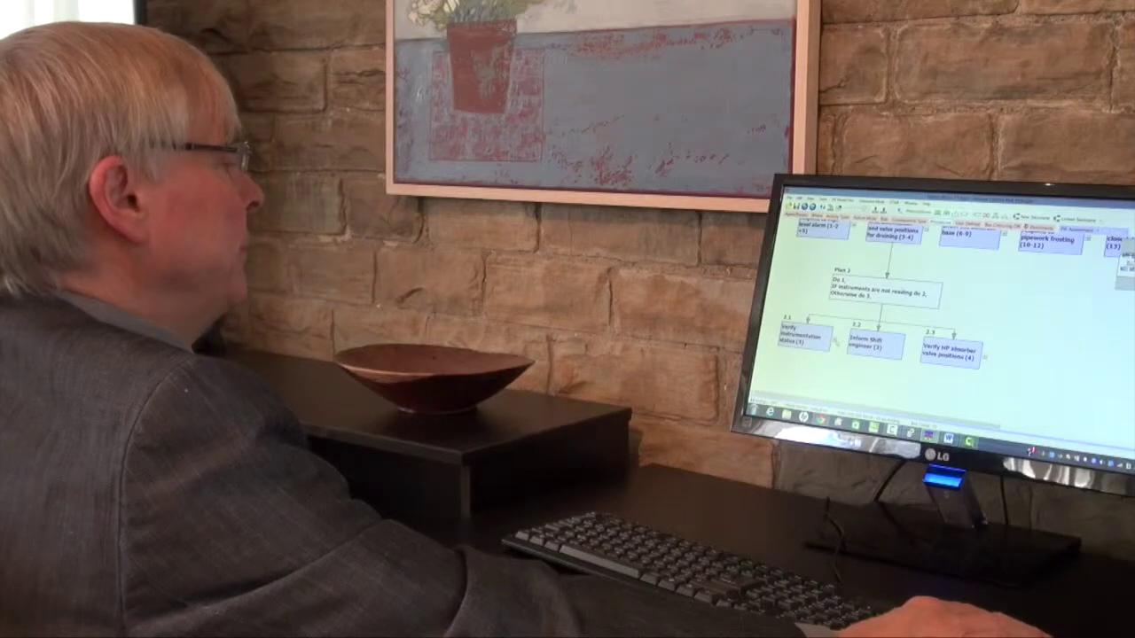
scroll(940, 310, "down", 5)
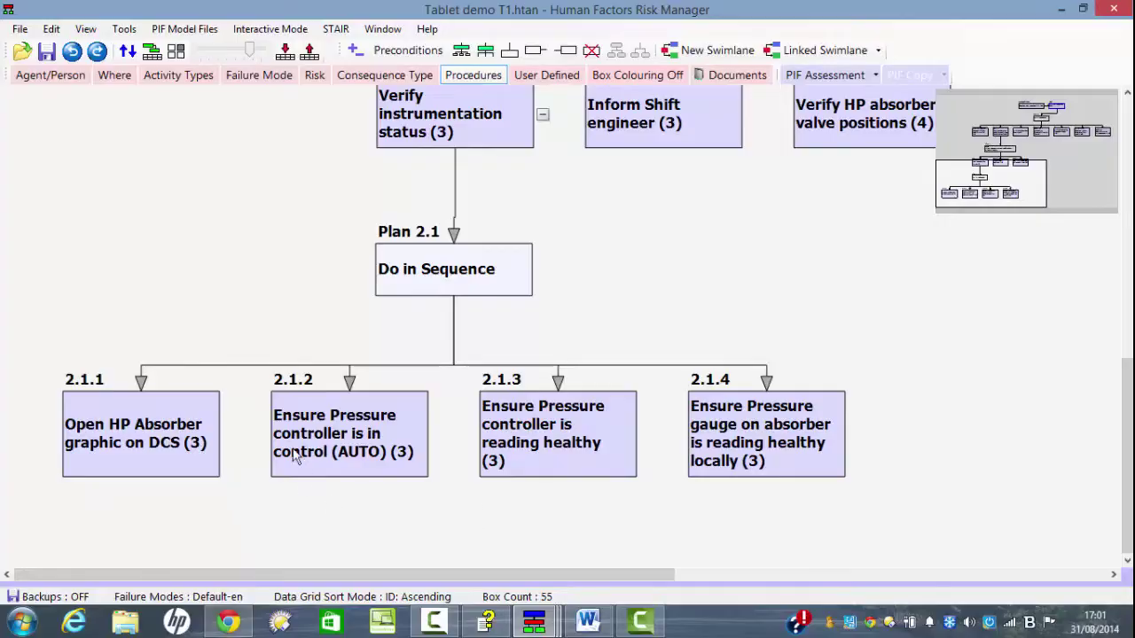
Step: Display the data grid beneath the task diagram and enlarge it to roughly half of the window height
left_click(153, 53)
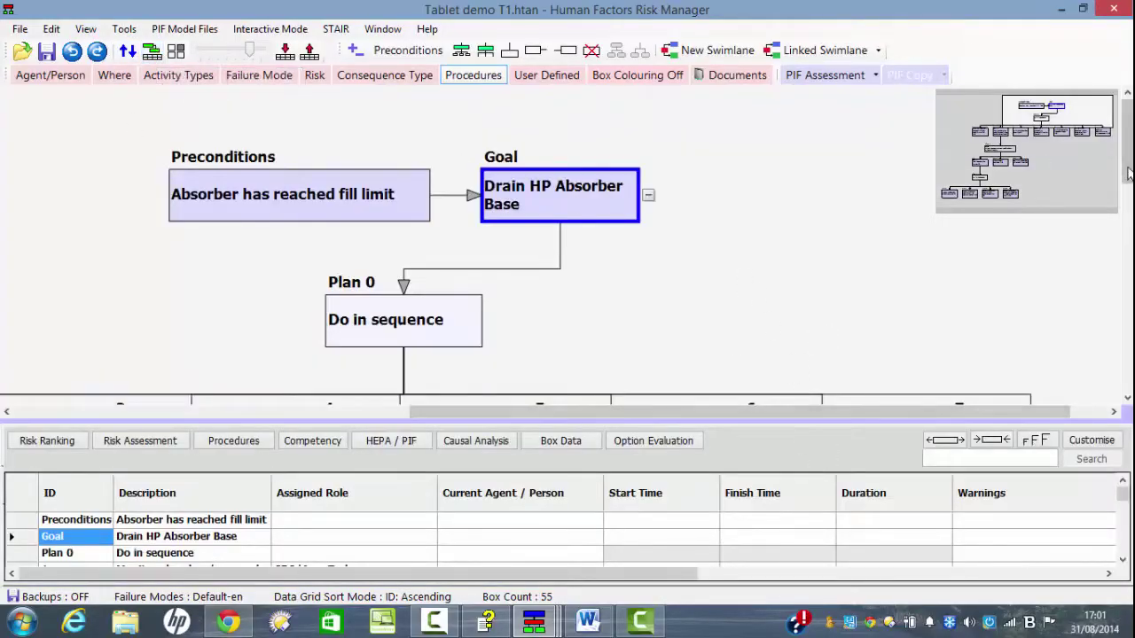
scroll(1127, 173, "down", 4)
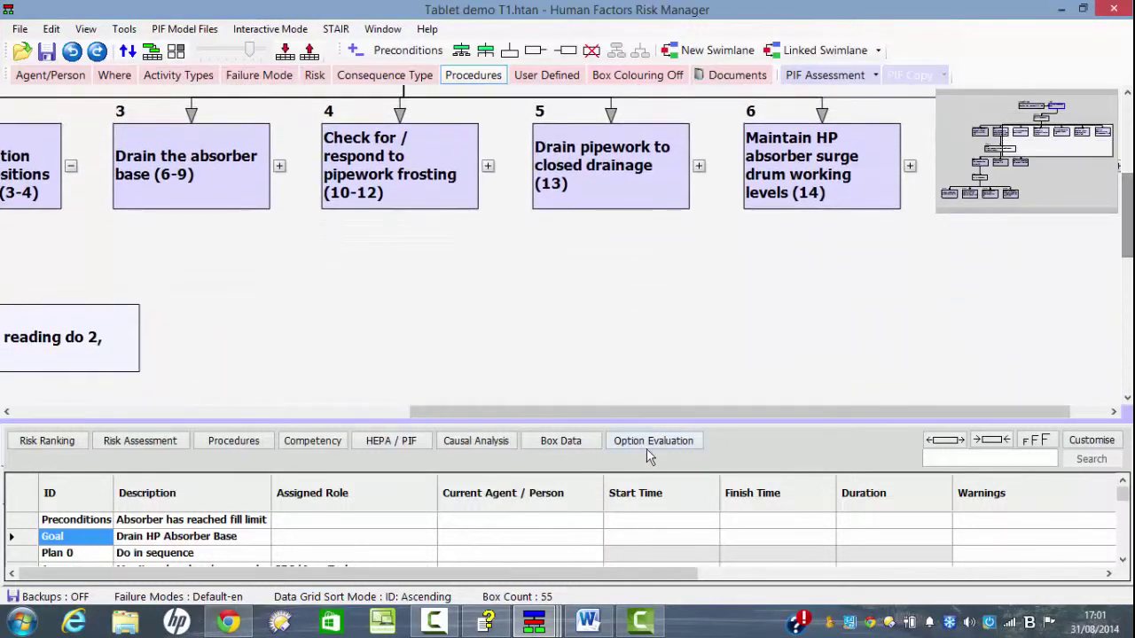
left_click_drag(601, 422, 579, 296)
left_click_drag(492, 292, 56, 271)
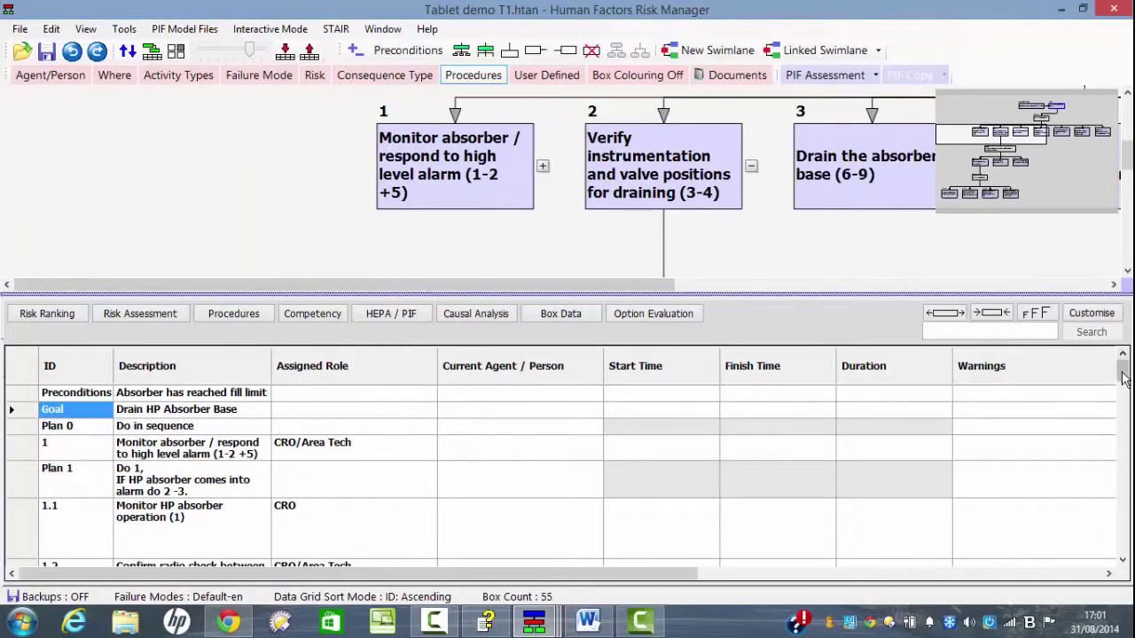
left_click_drag(1123, 378, 1127, 355)
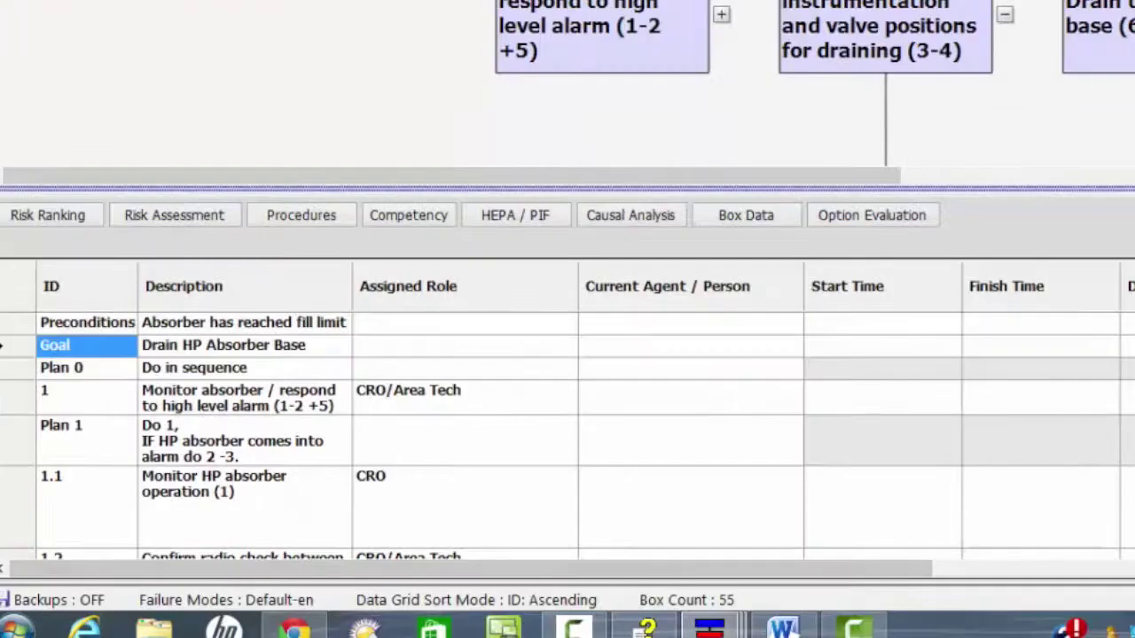
Step: Show the Risk Assessment columns in the data grid and enlarge the grid's text
left_click(193, 213)
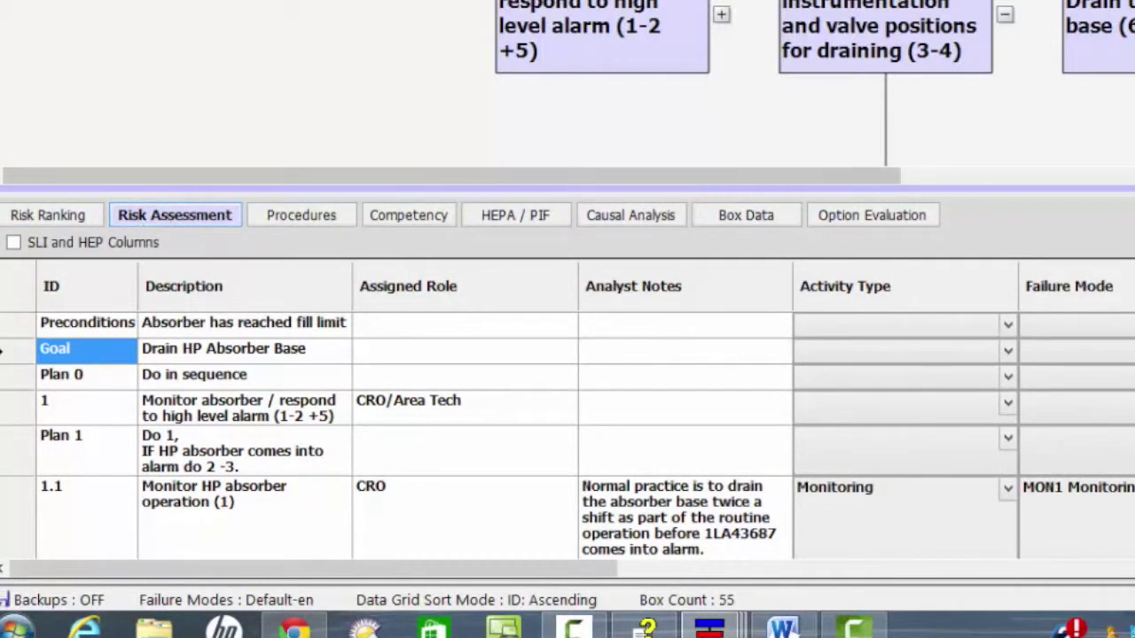
key("ctrl+plus")
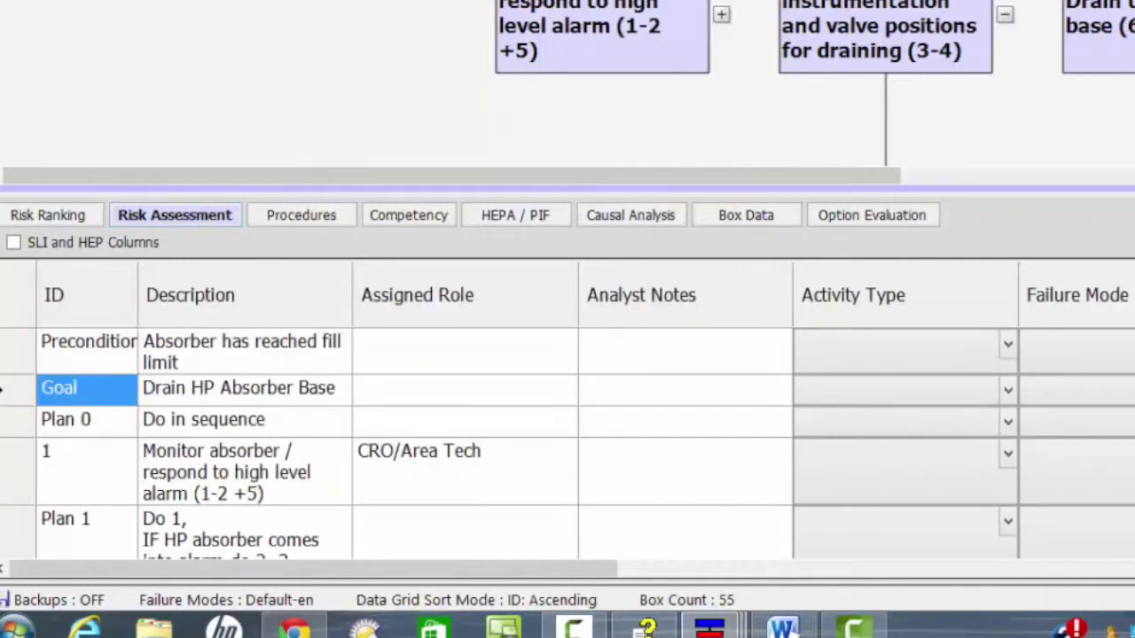
left_click_drag(519, 569, 302, 578)
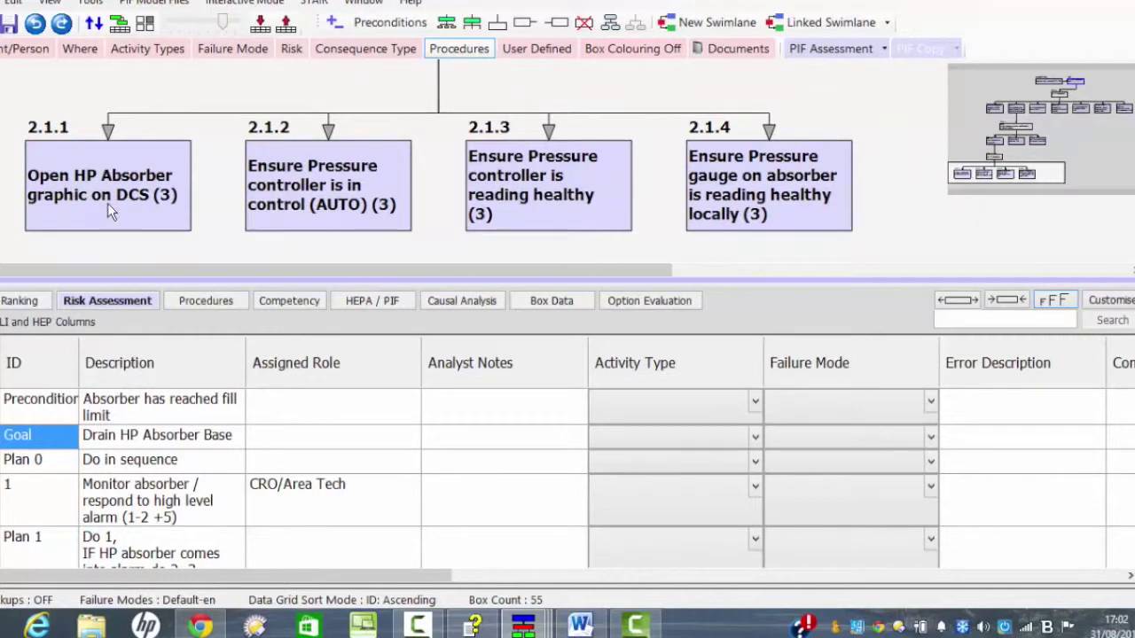
Step: Colour the diagram boxes by Agent/Person and select task 2.1.1, Open HP Absorber graphic on DCS, with its row in the data grid
left_click(18, 49)
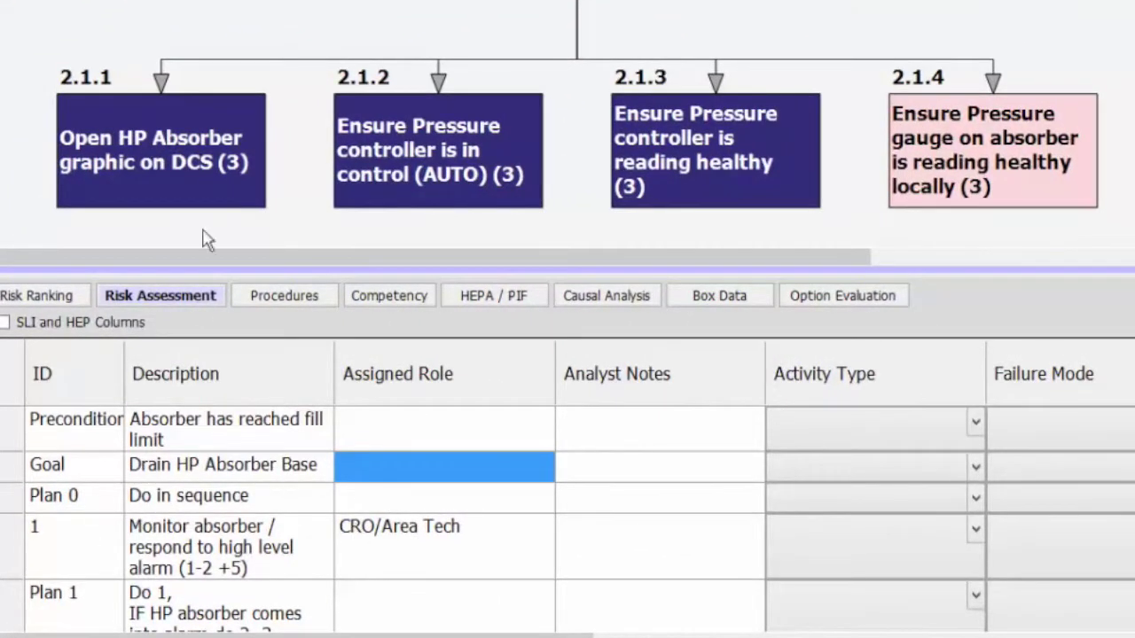
left_click(180, 162)
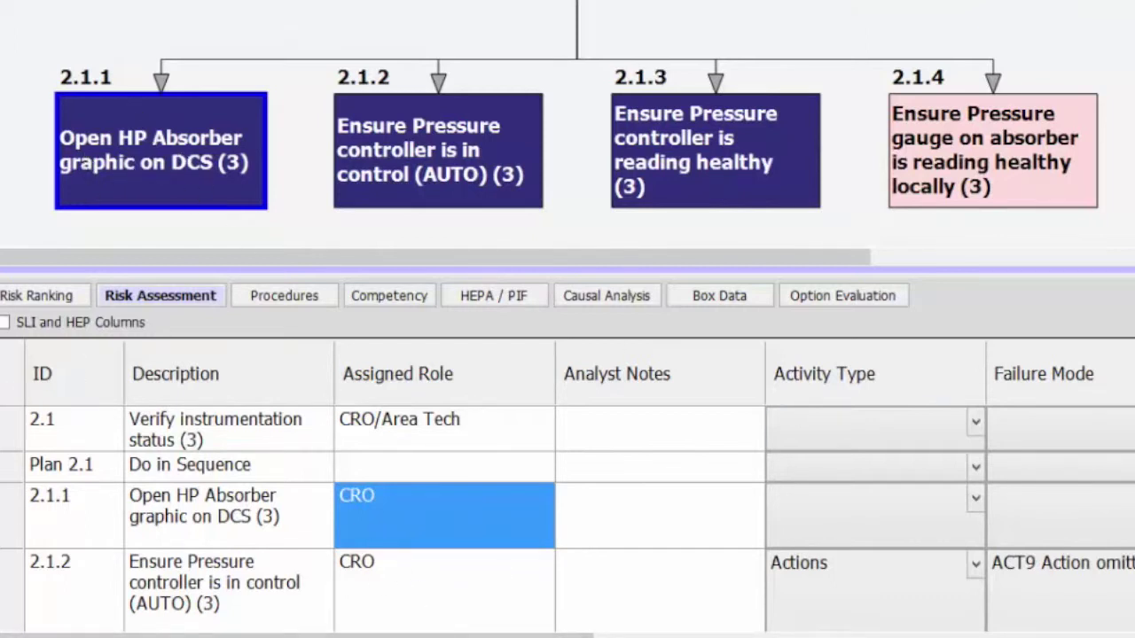
scroll(403, 576, "right", 1)
scroll(338, 616, "right", 1)
scroll(339, 616, "left", 2)
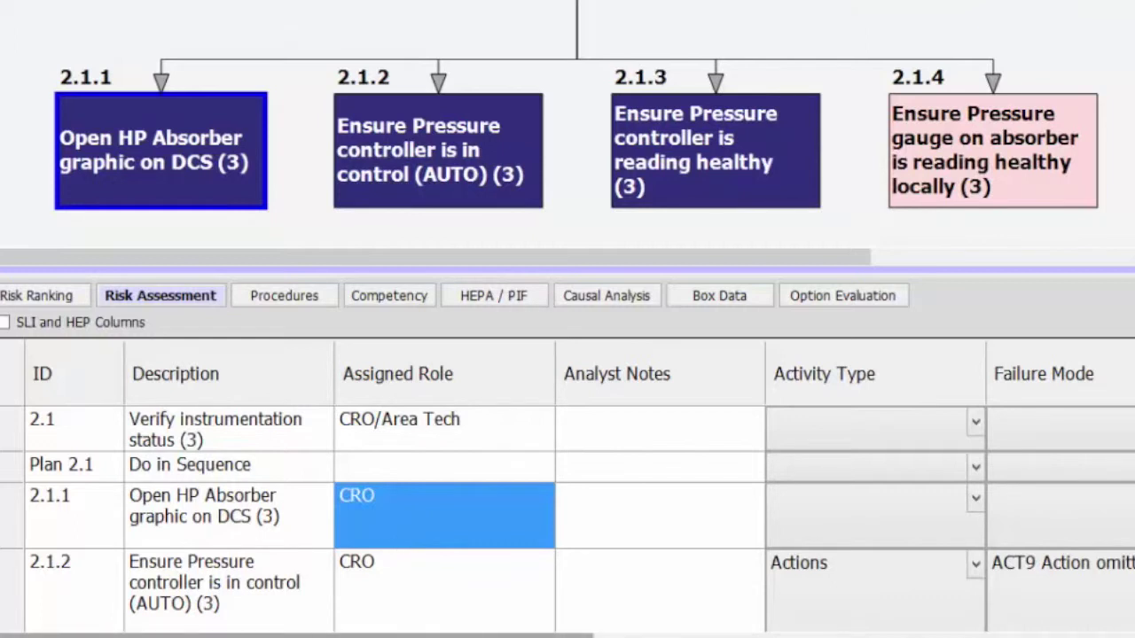
Step: Colour the diagram by activity type and assign the Actions type to task 2.1.1, then close the legend
left_click_drag(381, 635, 546, 629)
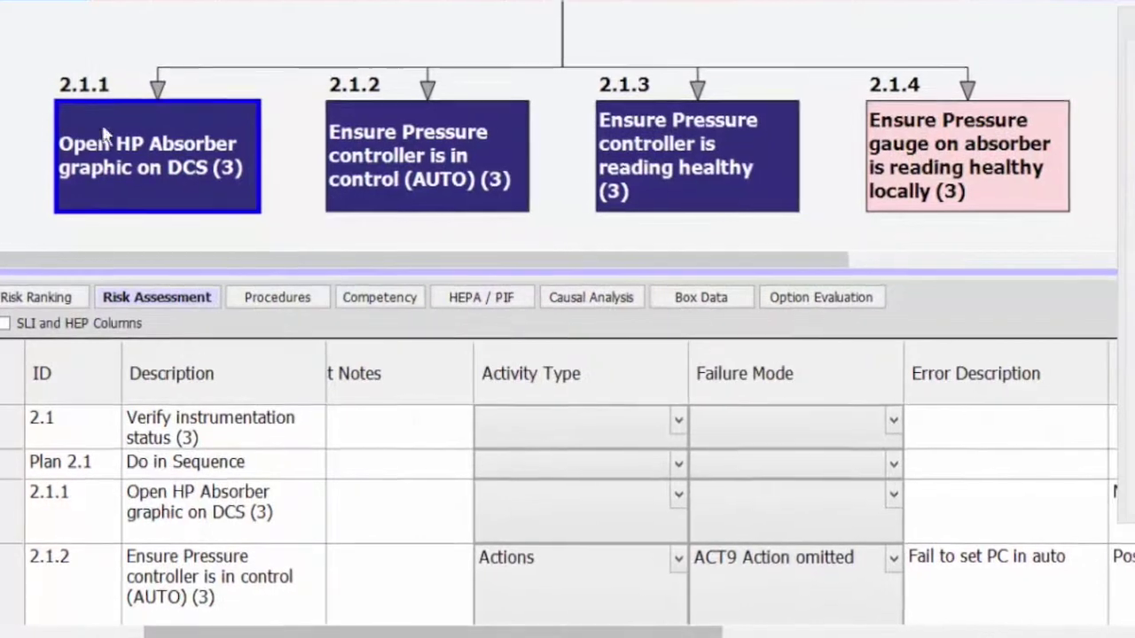
left_click(178, 7)
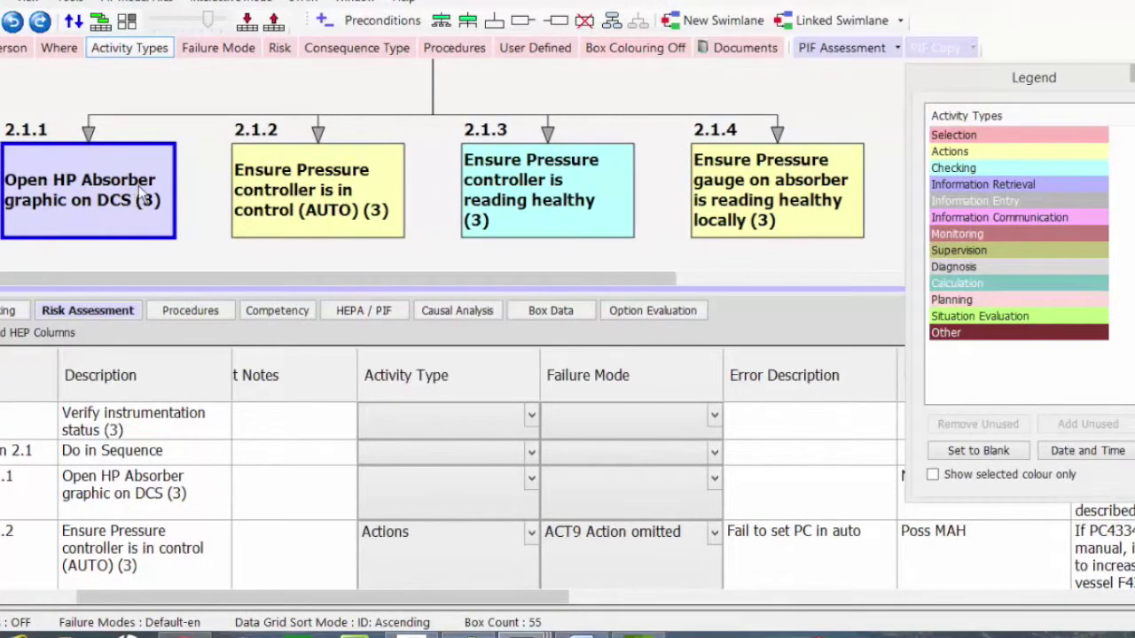
left_click(945, 153)
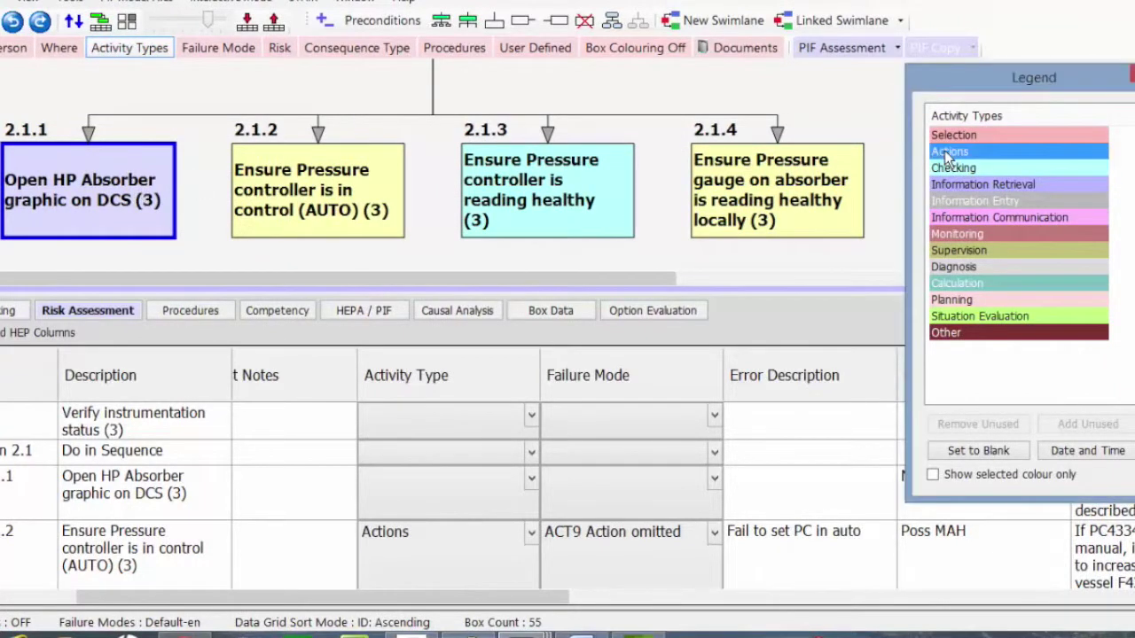
left_click(948, 155)
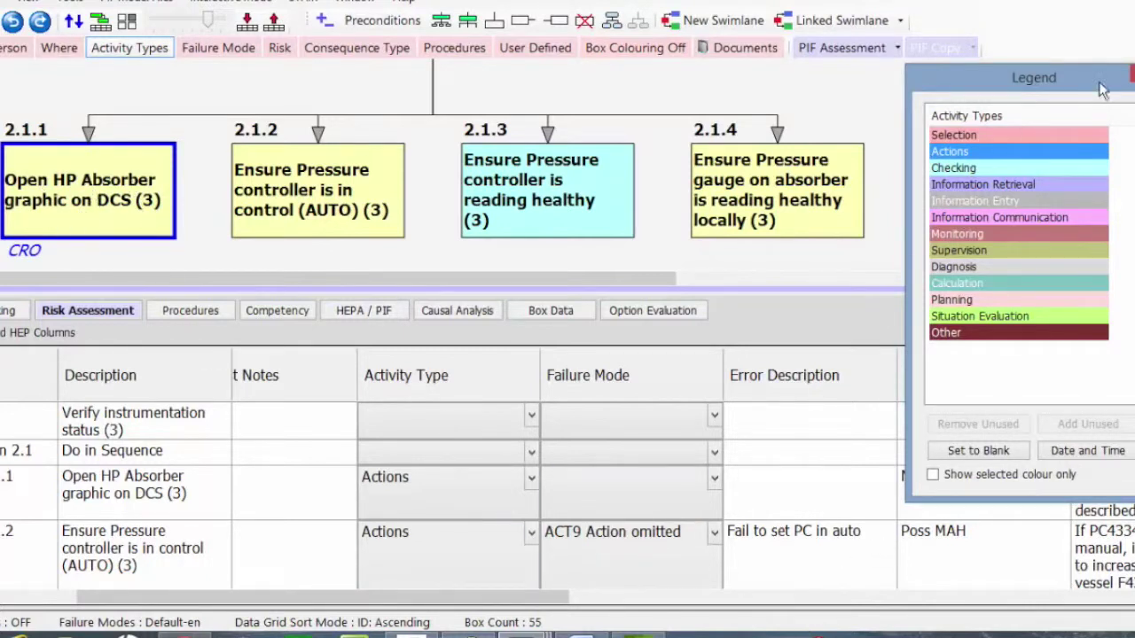
key("Escape")
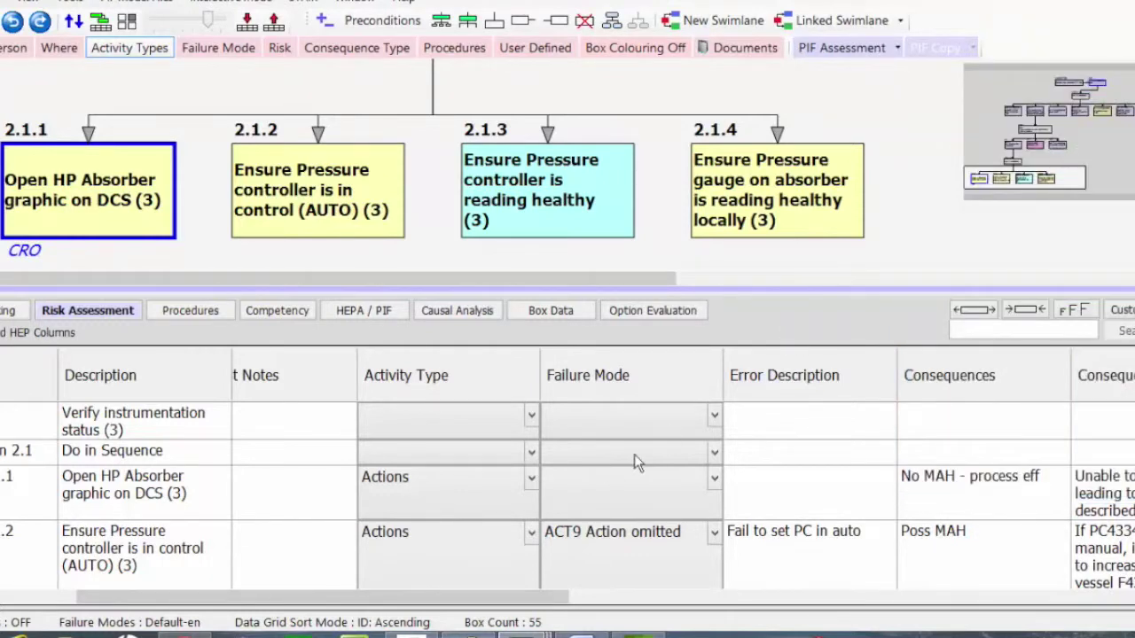
Step: Set the failure mode of task 2.1.1 to ACT9 Action omitted
left_click(714, 479)
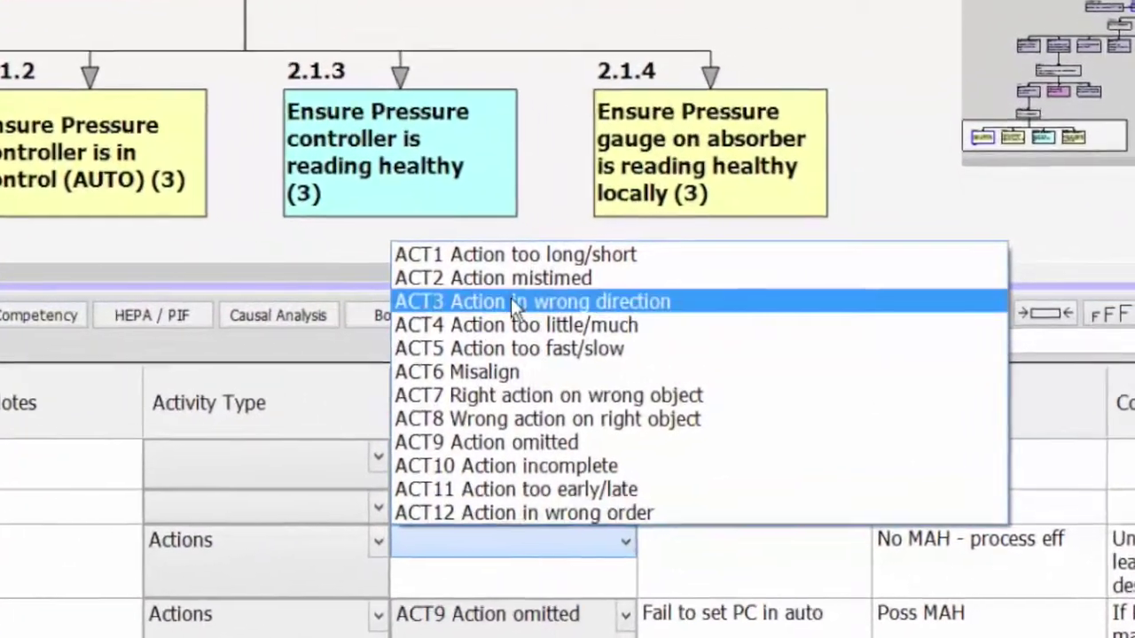
key("Up")
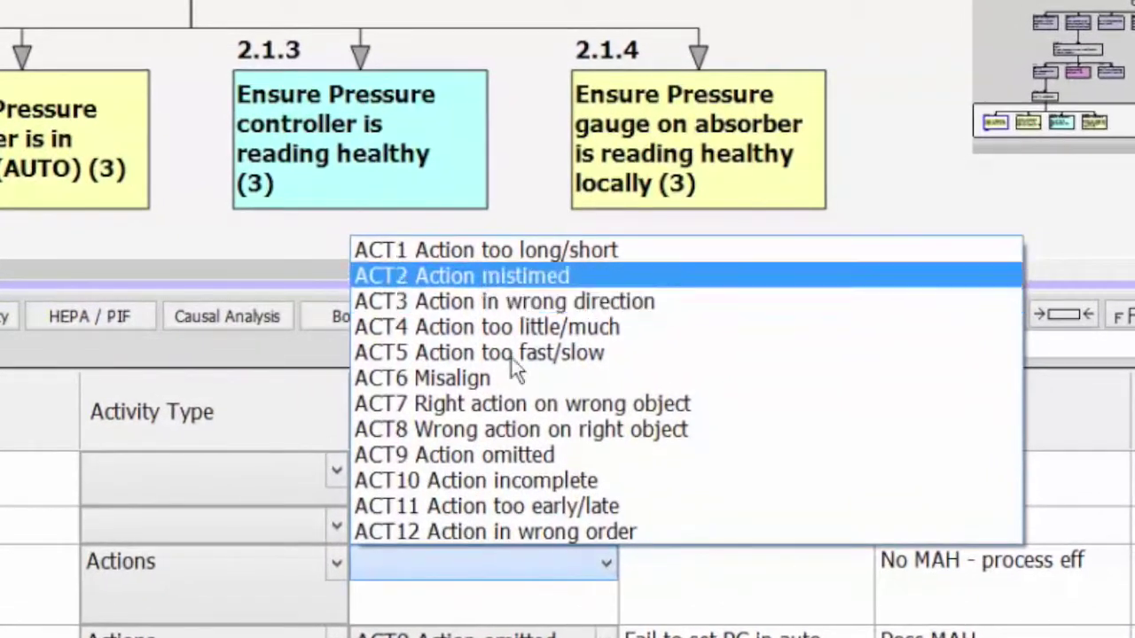
left_click(516, 461)
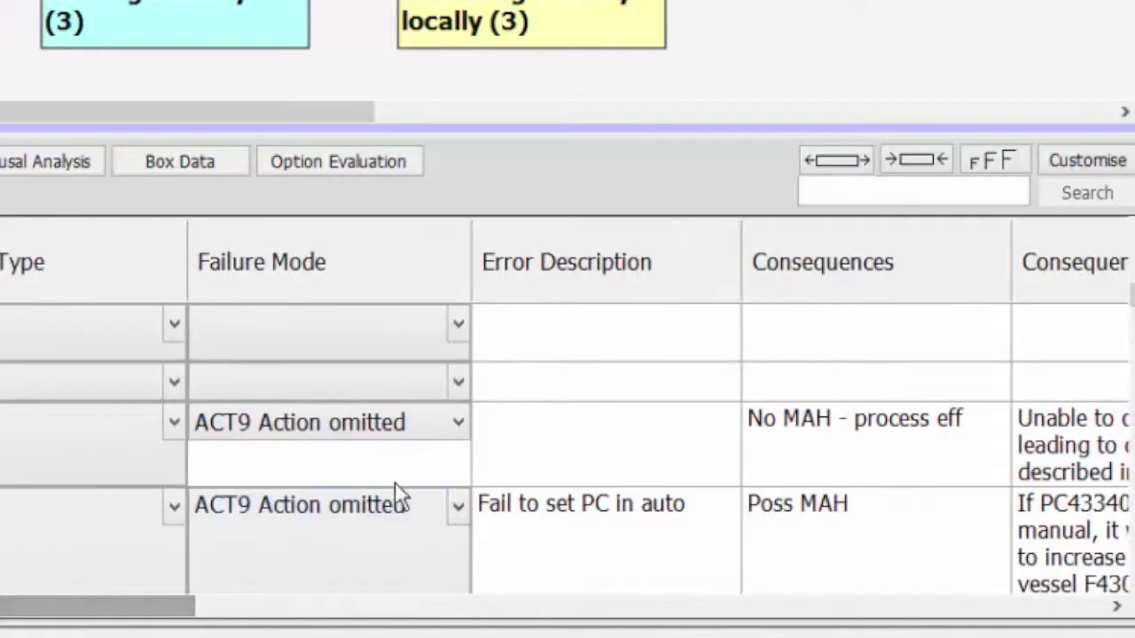
Step: Enter "Graphic not opened" as the error description for task 2.1.1
left_click(501, 427)
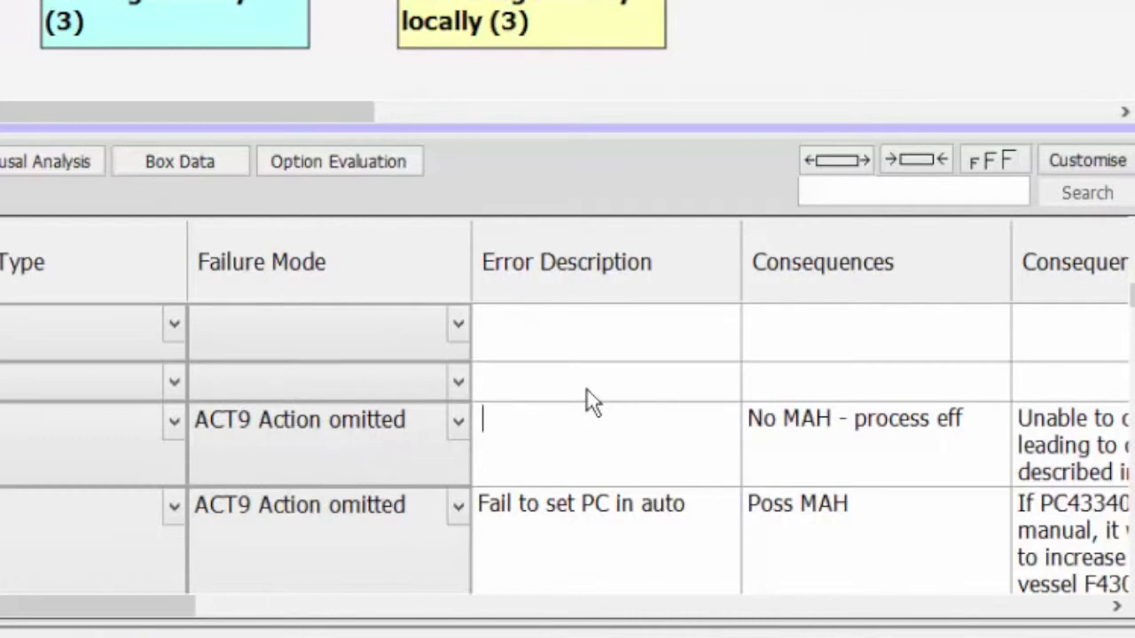
type("Grap")
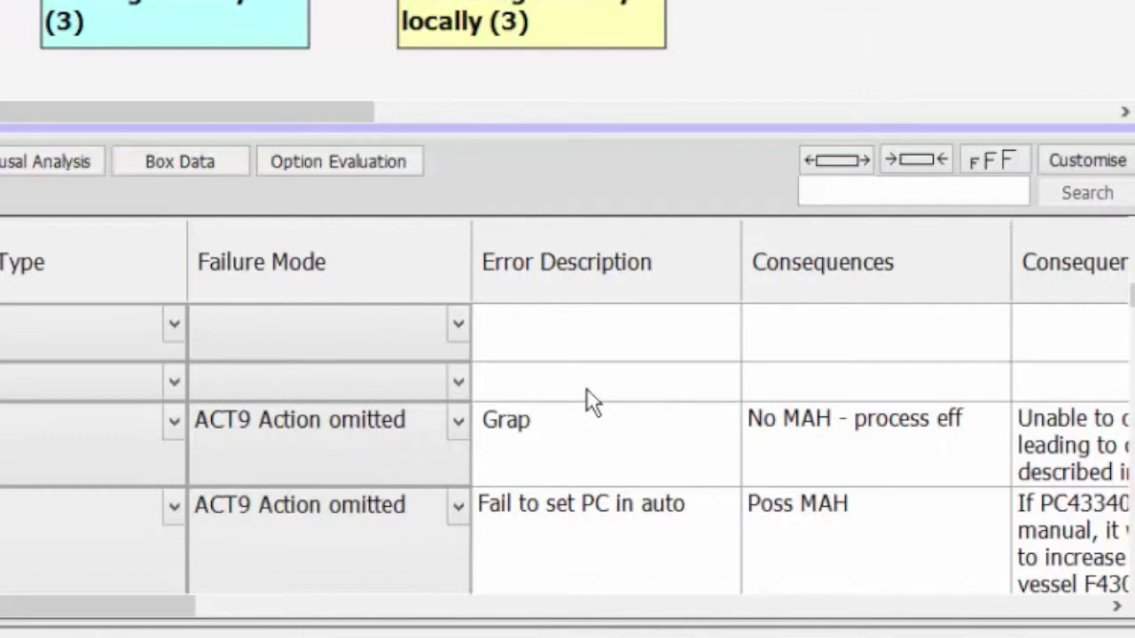
type("hic not opened")
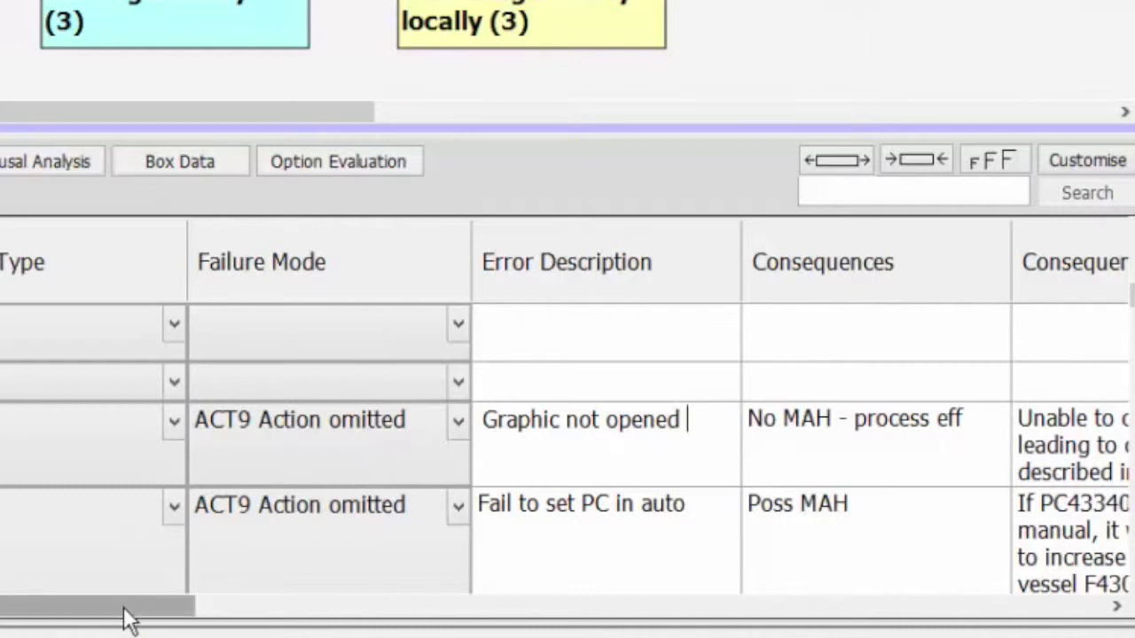
Step: Examine the consequence type text of task 2.1.1 and the task 1.1 entry it refers to, and return to the task 2.1 subtask rows
left_click_drag(126, 620, 281, 610)
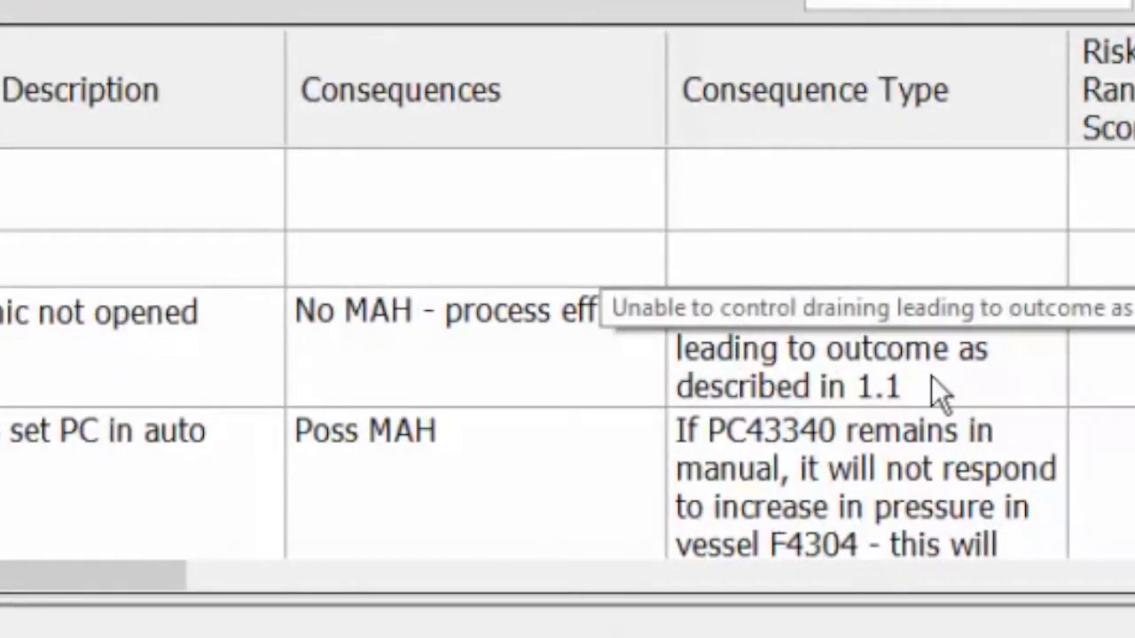
left_click(949, 380)
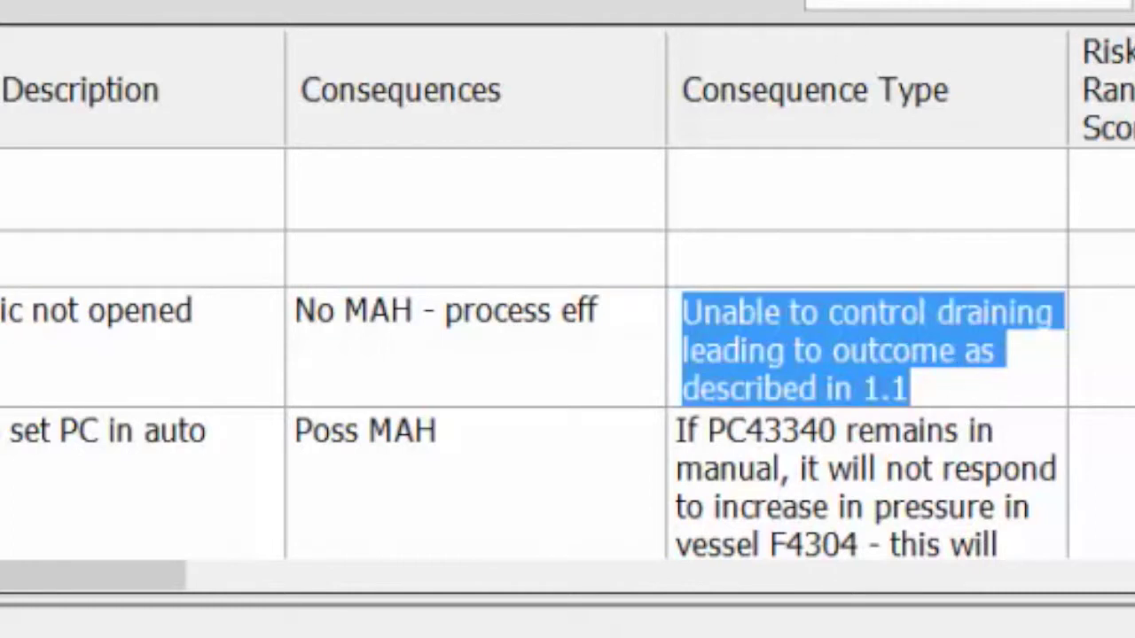
scroll(567, 355, "down", 5)
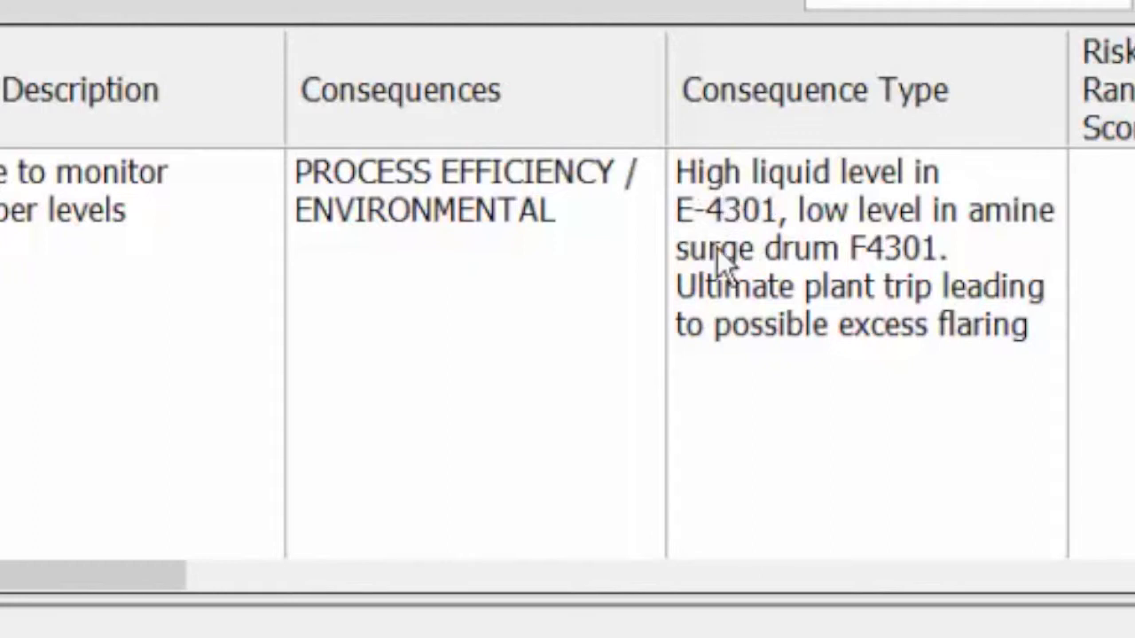
left_click(681, 282)
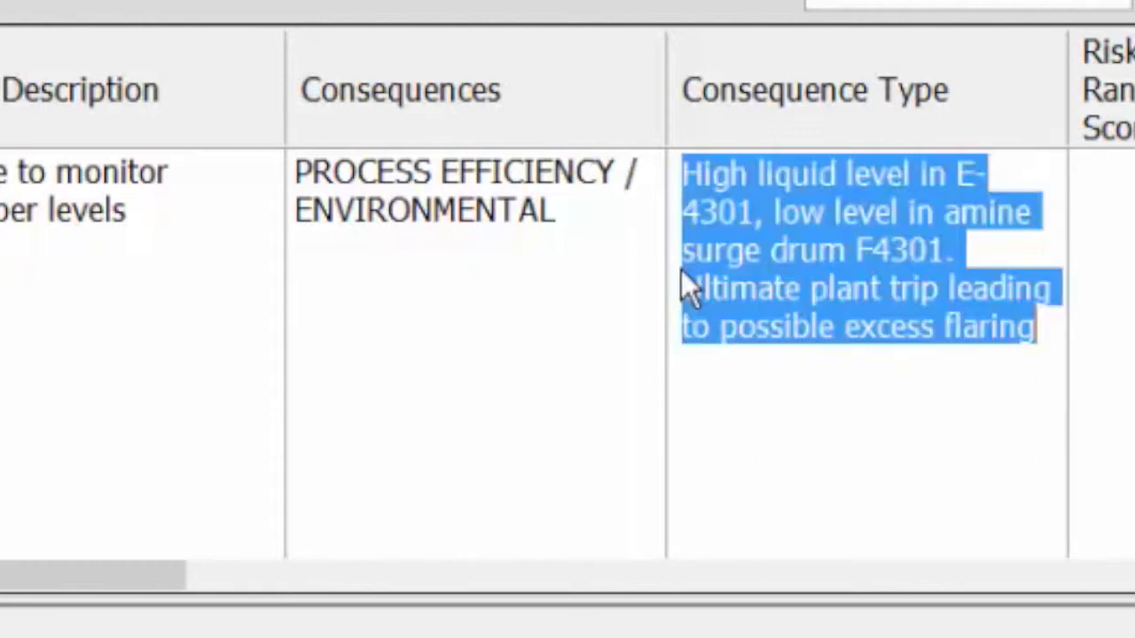
left_click(840, 328)
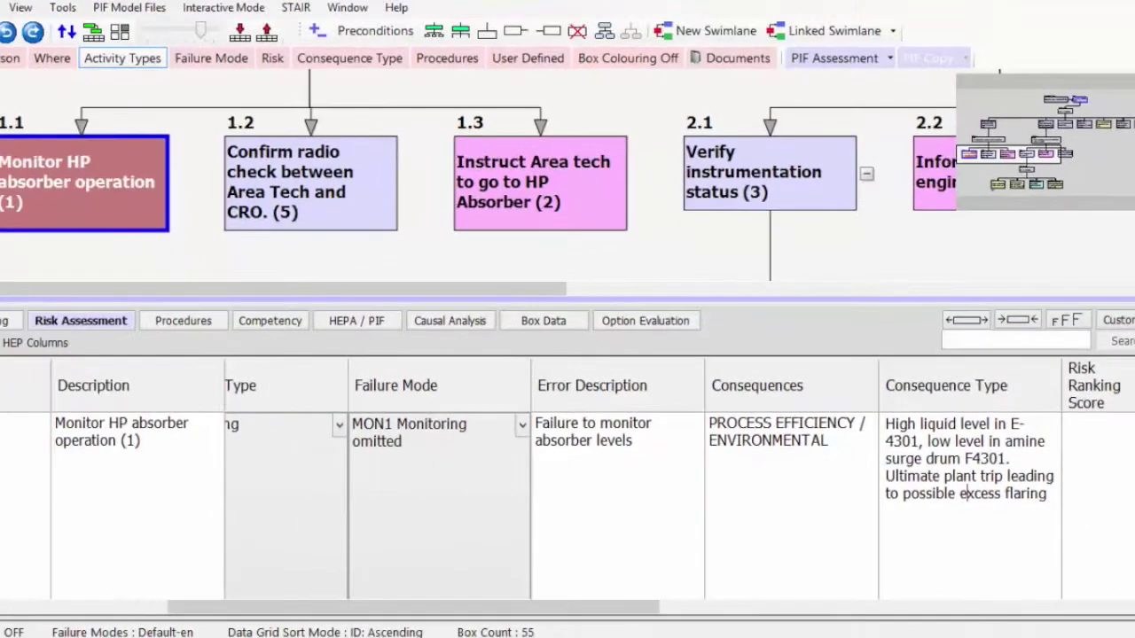
scroll(568, 497, "down", 2)
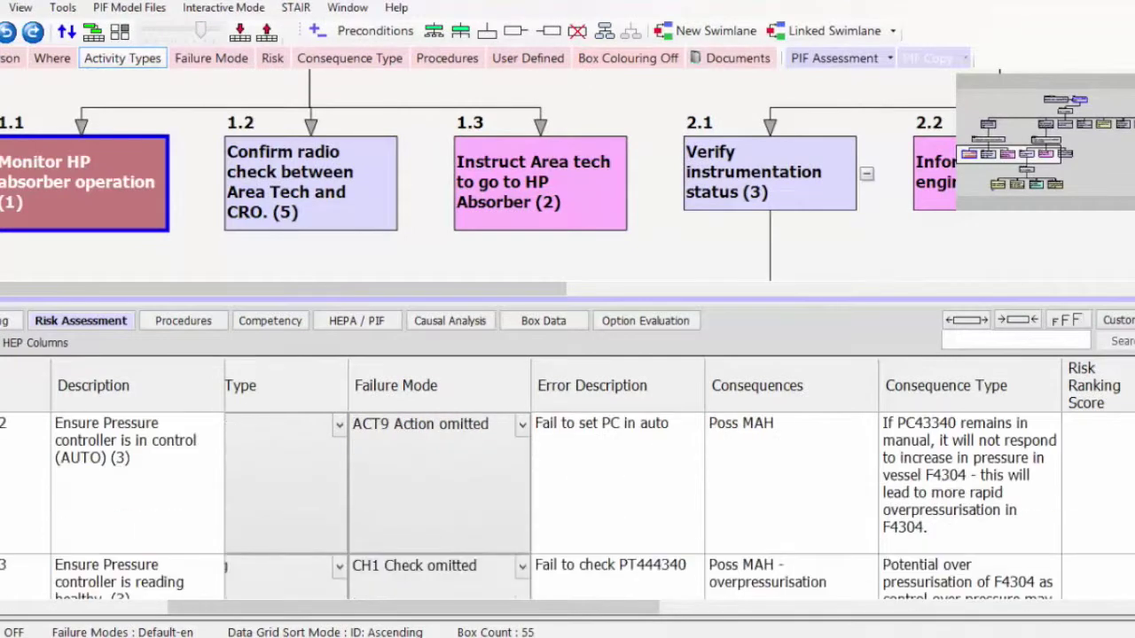
scroll(567, 496, "down", 1)
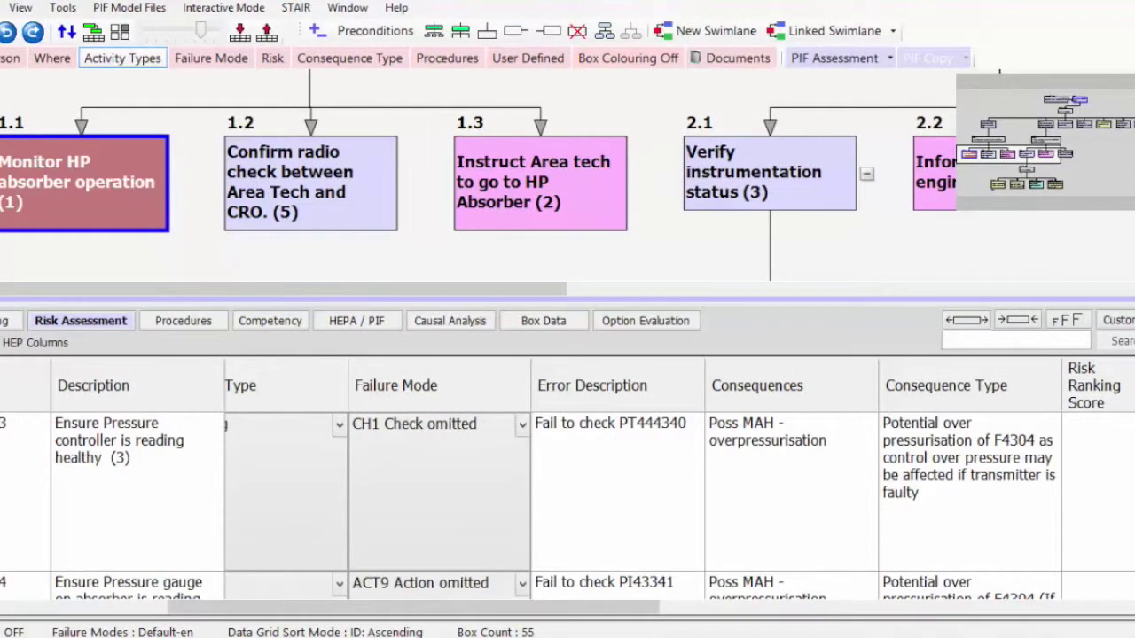
Step: Select task 2.1.1 in the diagram and review its risk assessment columns from the consequences through to the comments
scroll(567, 496, "down", 1)
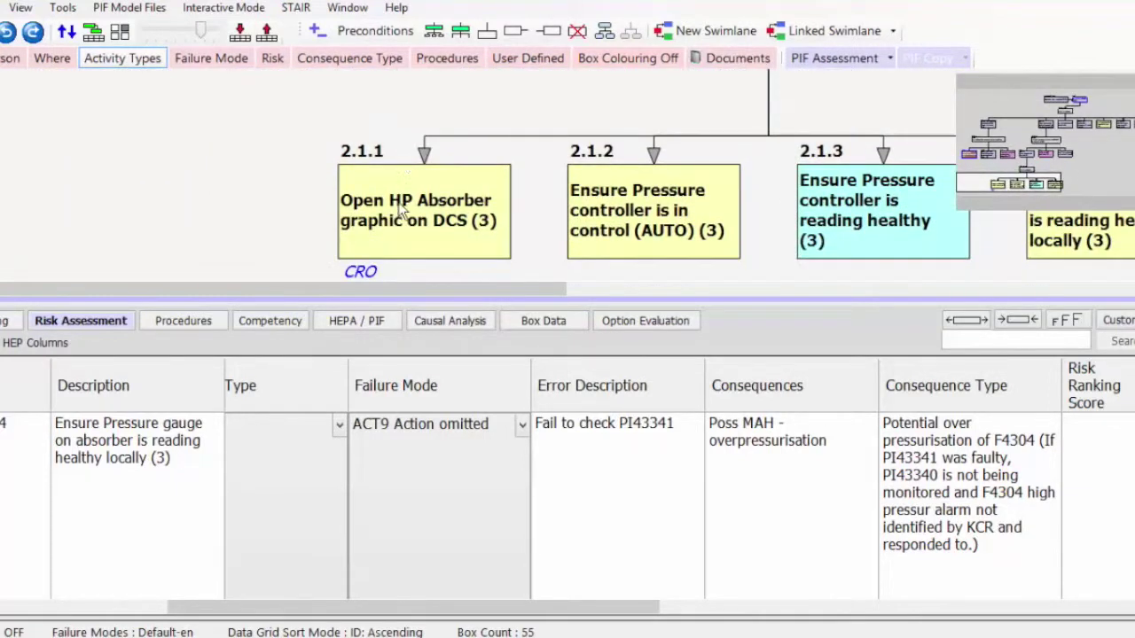
left_click(402, 208)
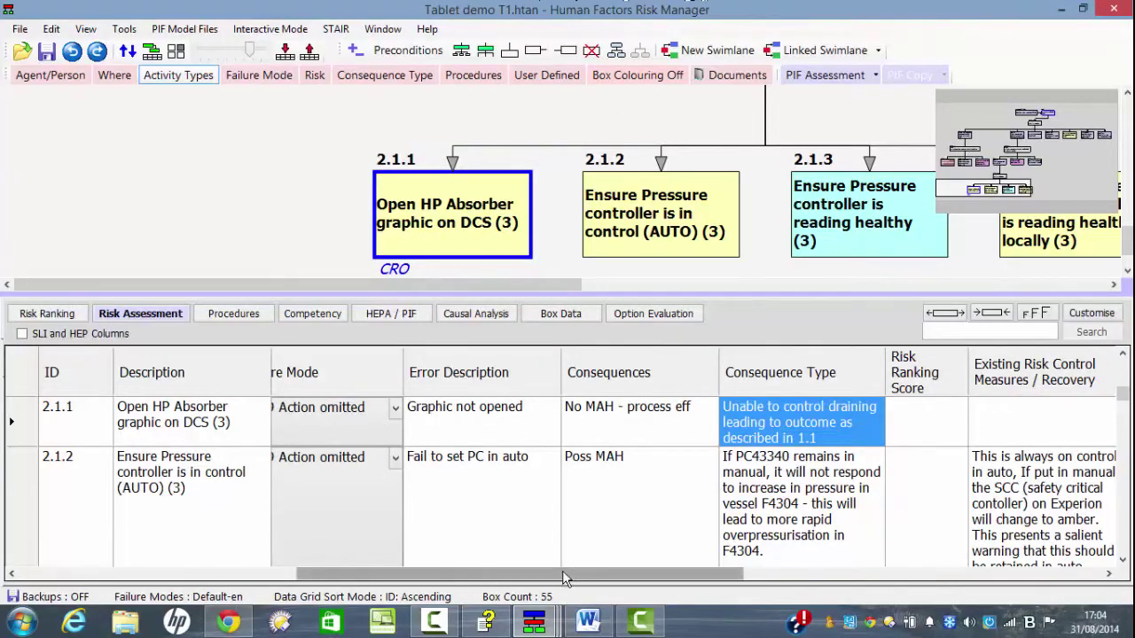
left_click_drag(564, 578, 696, 570)
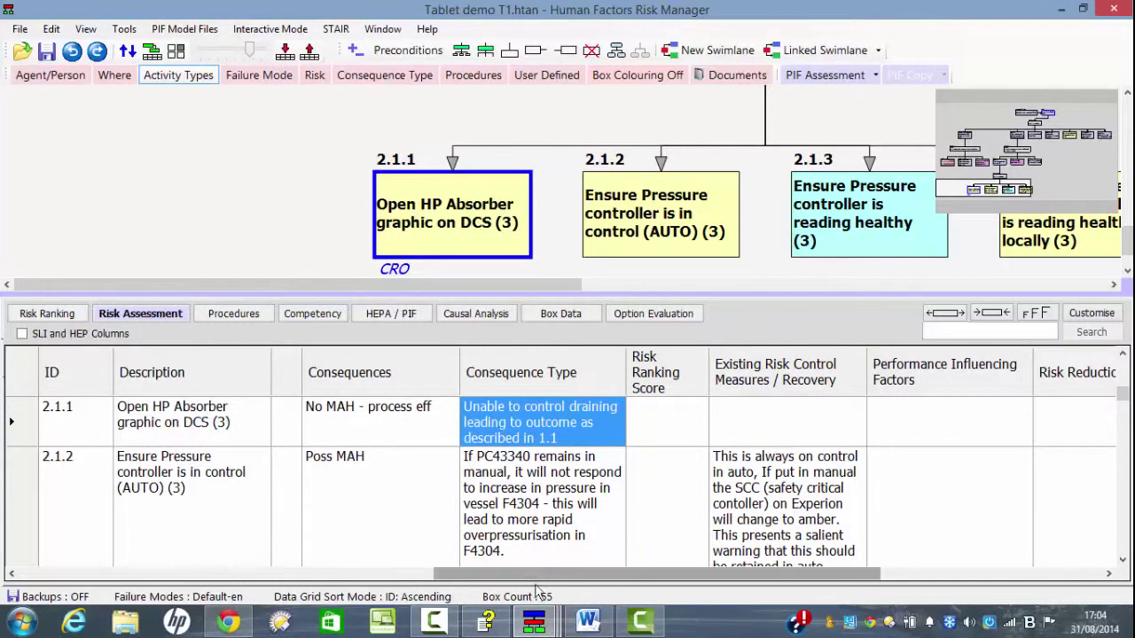
left_click_drag(546, 577, 769, 577)
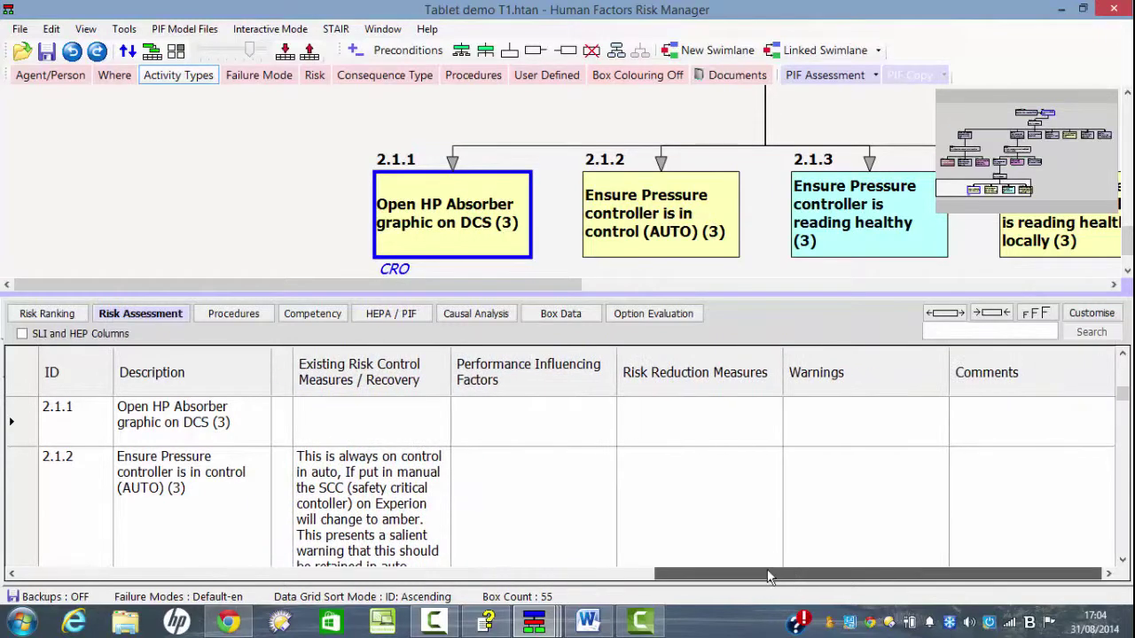
left_click_drag(767, 575, 505, 592)
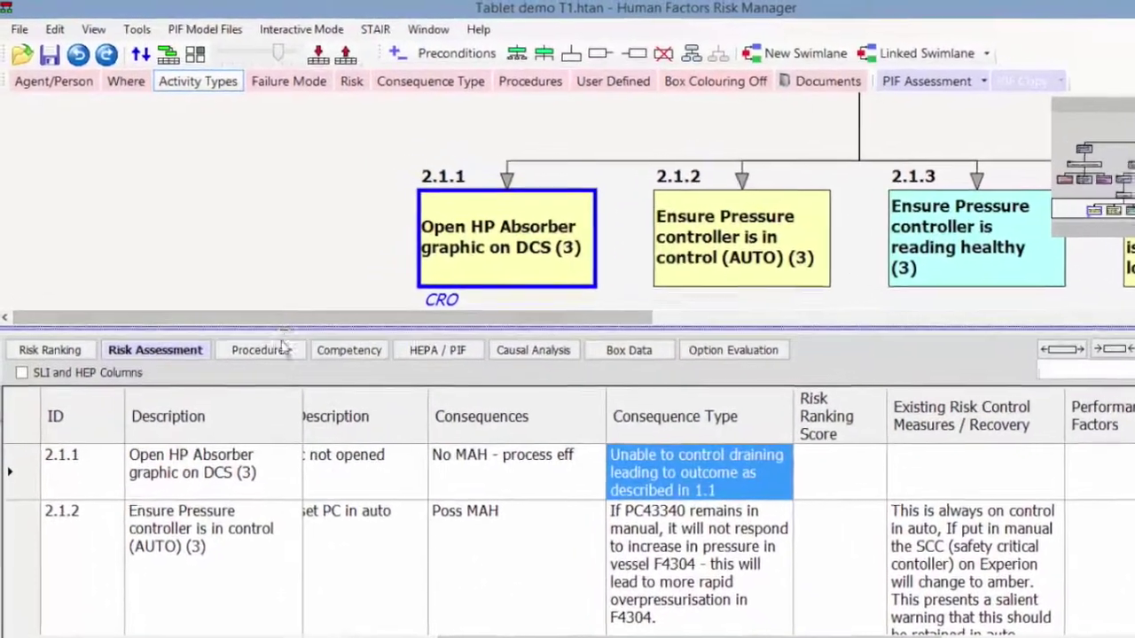
Step: Create a step-by-step procedure from the HFRM Default template with a signoff column and without referenced pictures, and view its task 2 steps
left_click_drag(45, 292, 44, 400)
left_click(23, 32)
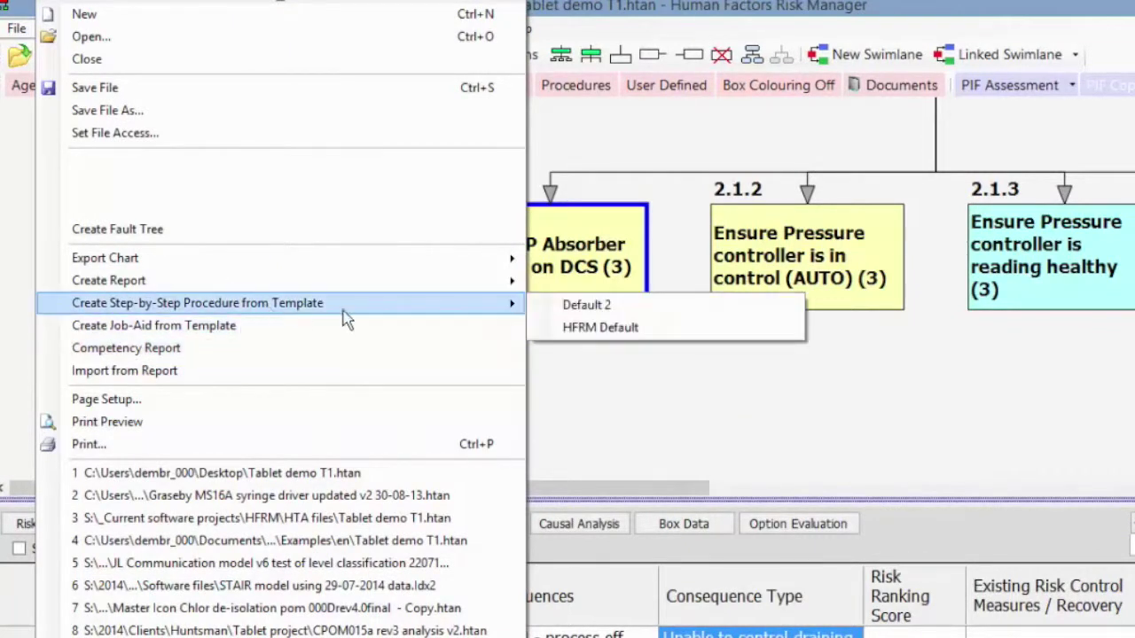
left_click(605, 330)
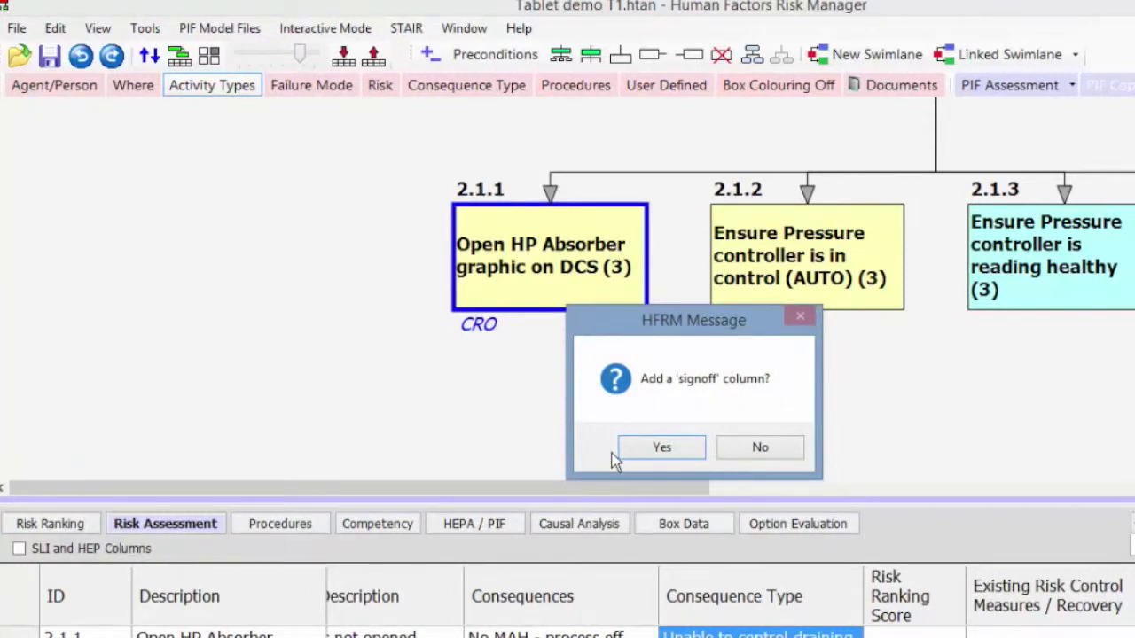
left_click(682, 449)
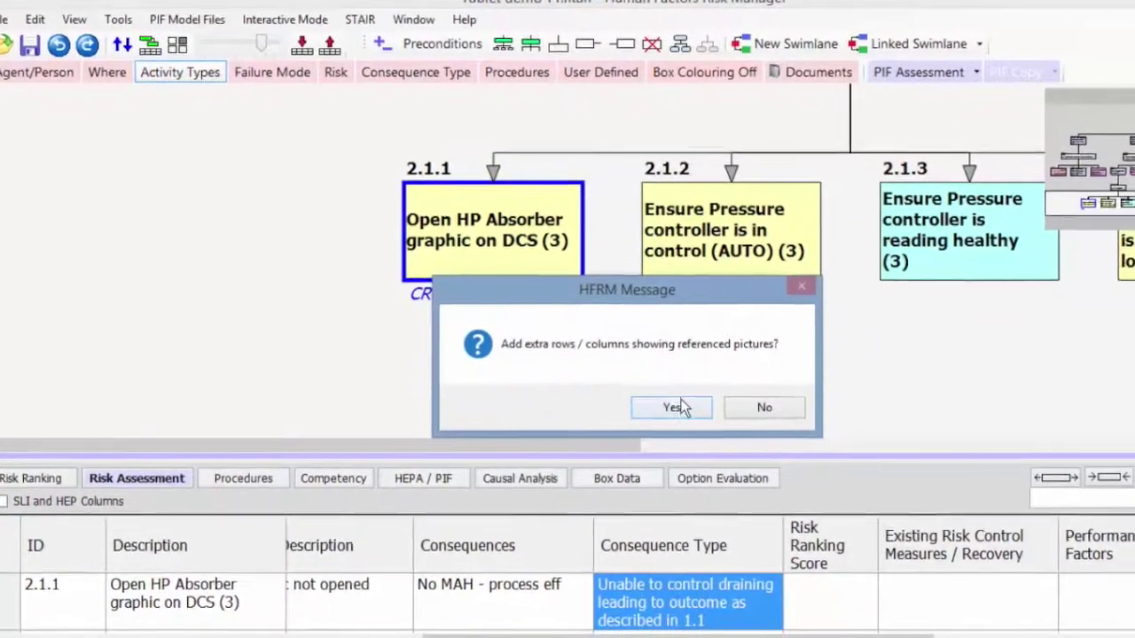
left_click(741, 398)
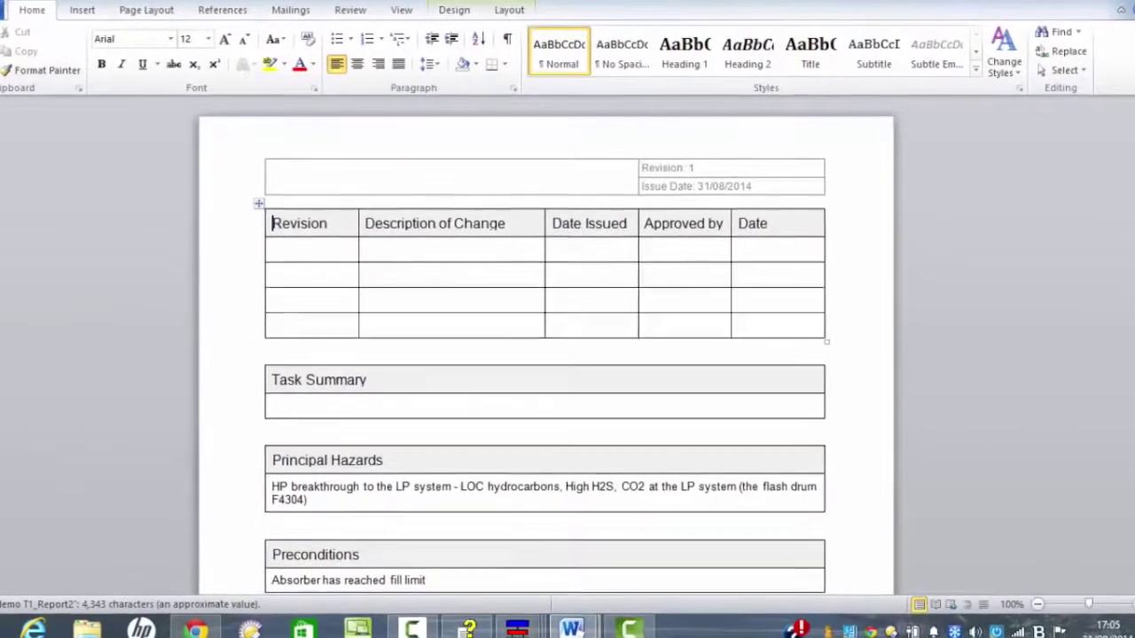
left_click_drag(1134, 147, 1125, 250)
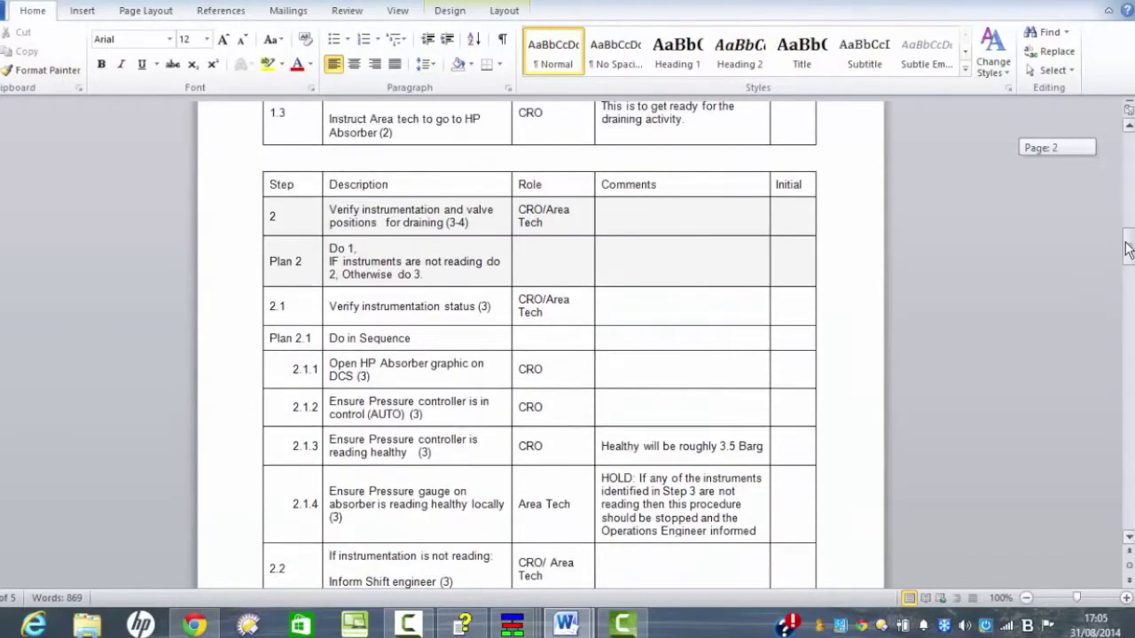